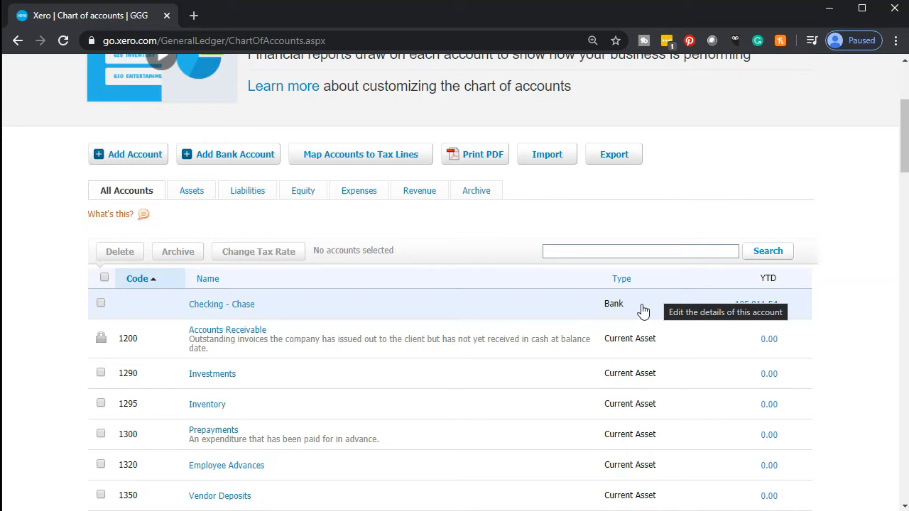
Review the chart of accounts from the bank account through the asset and current liability accounts
scroll(642, 311, "down", 1)
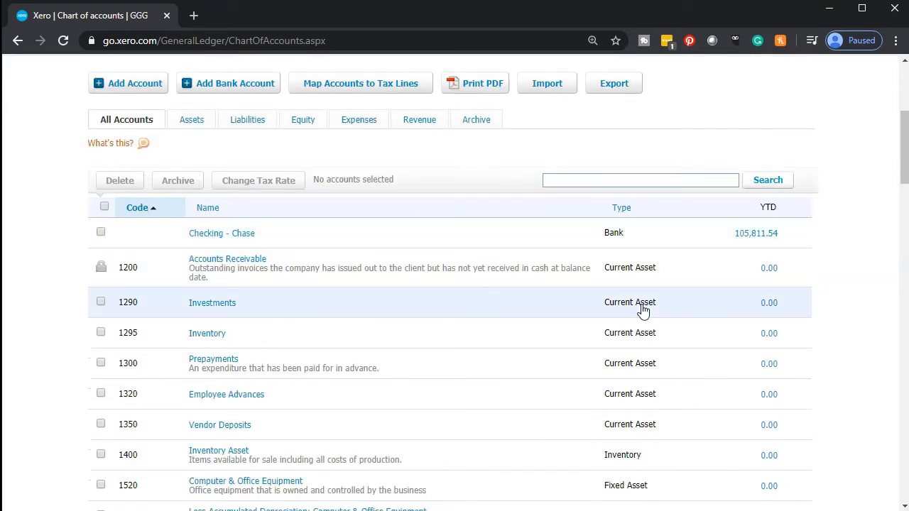
scroll(642, 311, "down", 6)
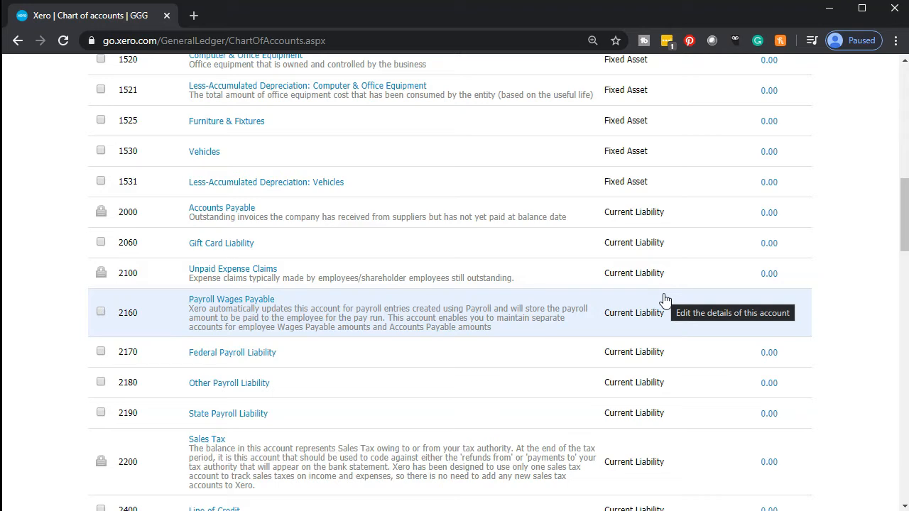
scroll(660, 295, "up", 6)
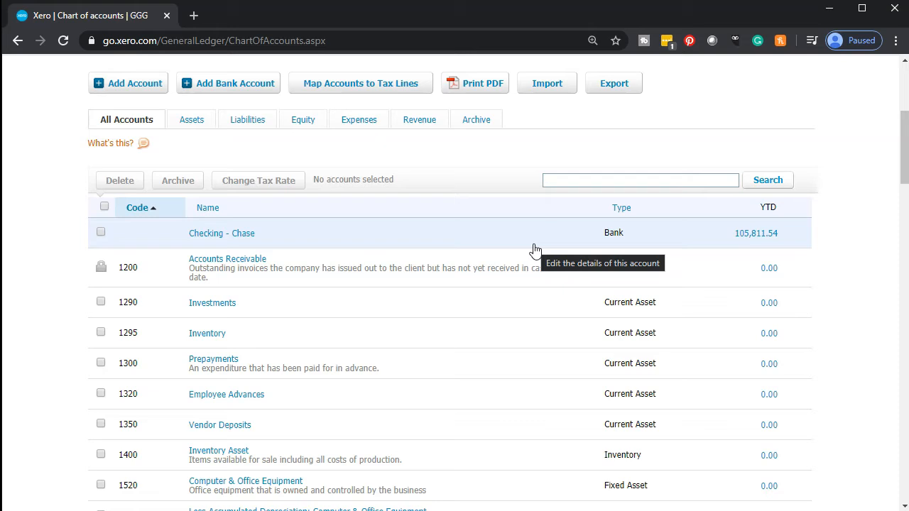
scroll(535, 250, "up", 1)
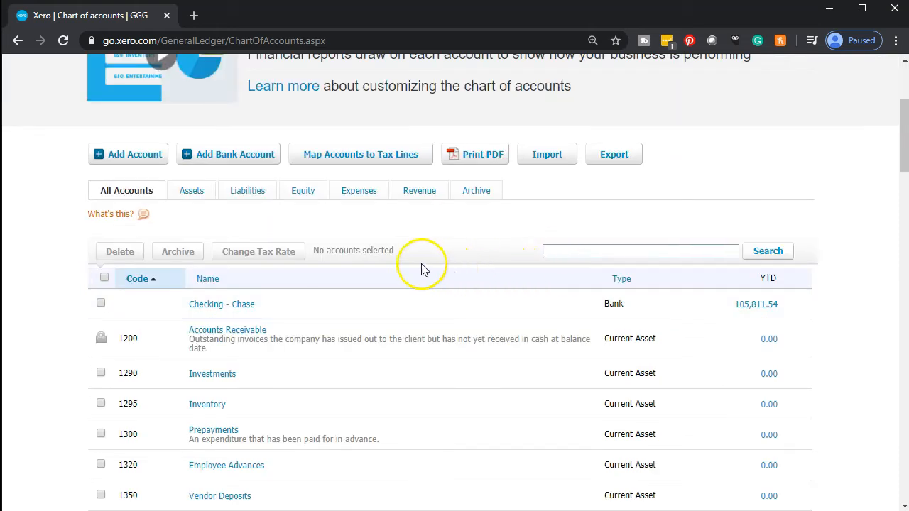
left_click(133, 169)
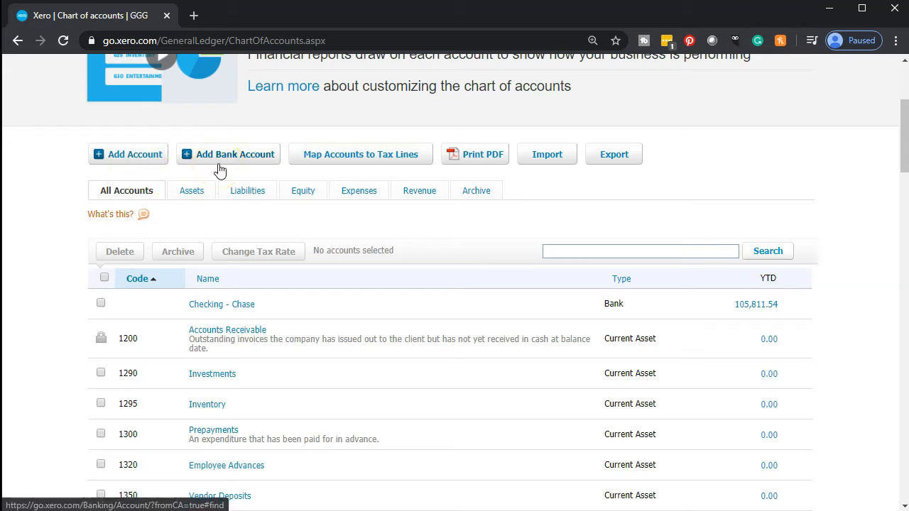
Go to the Bank accounts page and bring the existing bank account into view
scroll(292, 286, "up", 3)
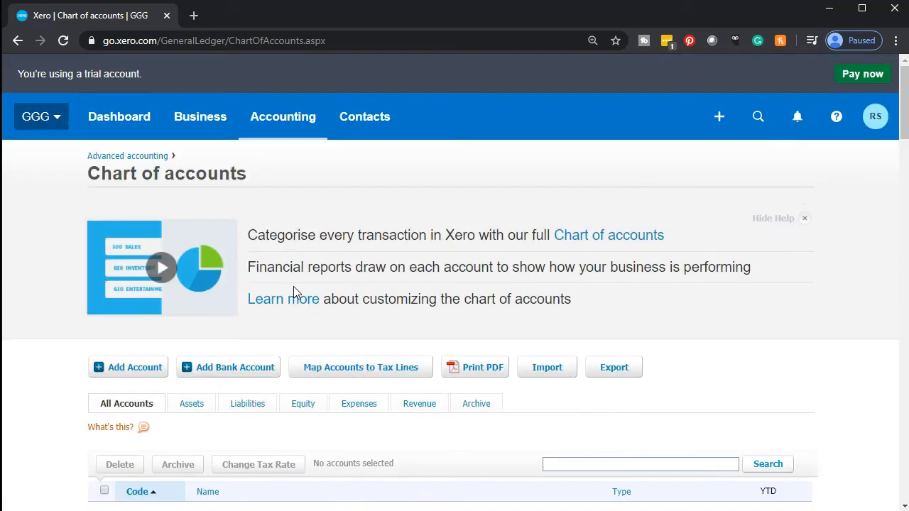
left_click(304, 134)
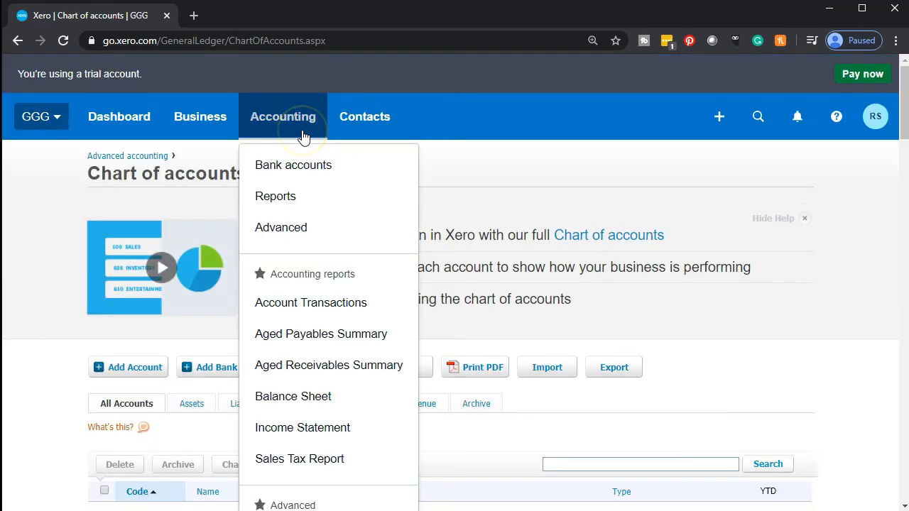
left_click(304, 169)
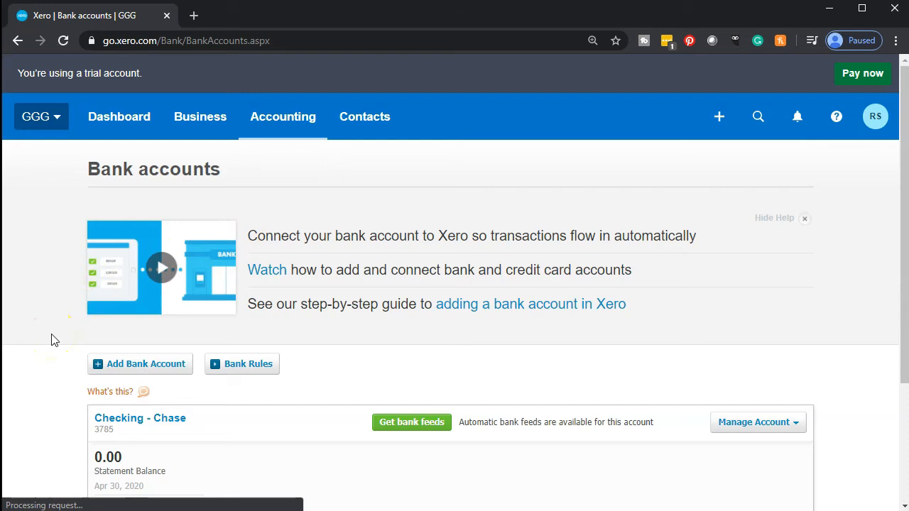
scroll(51, 340, "down", 2)
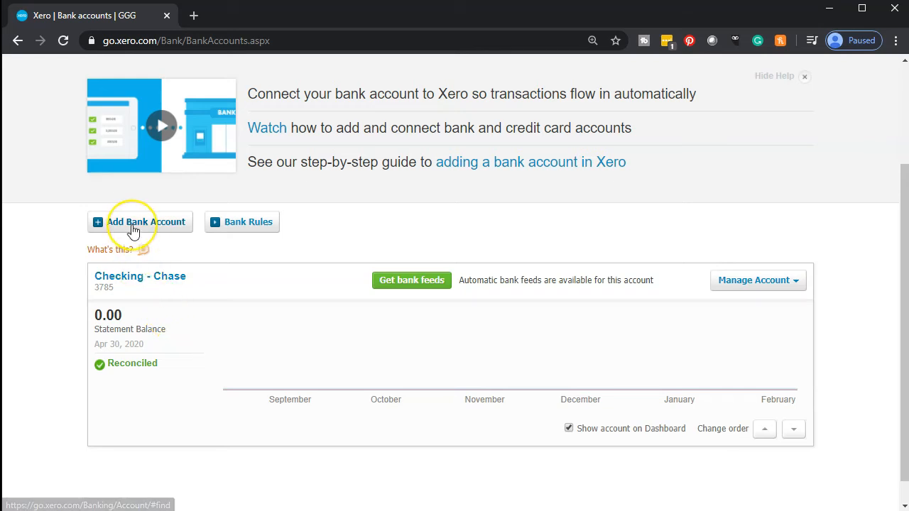
Start adding a bank account, search for "Amer" and choose All America Bank (US) - Credit Card
left_click(132, 231)
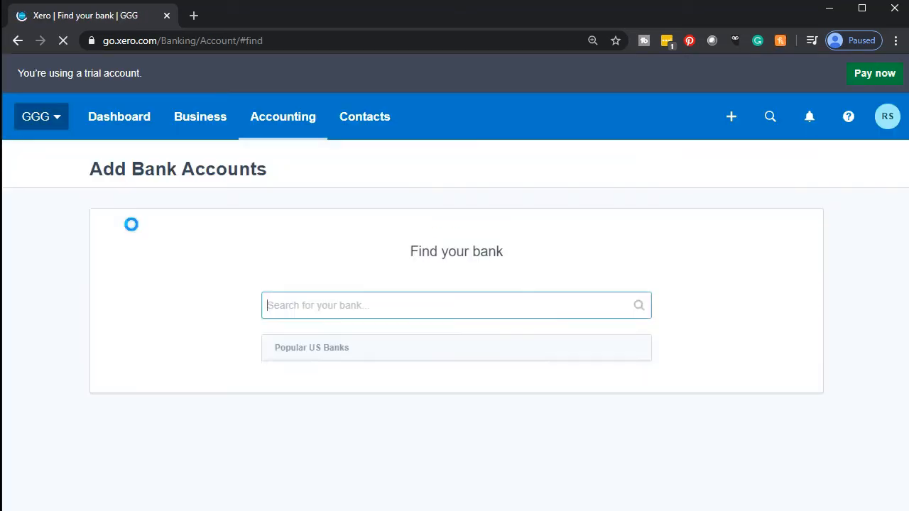
scroll(130, 225, "down", 2)
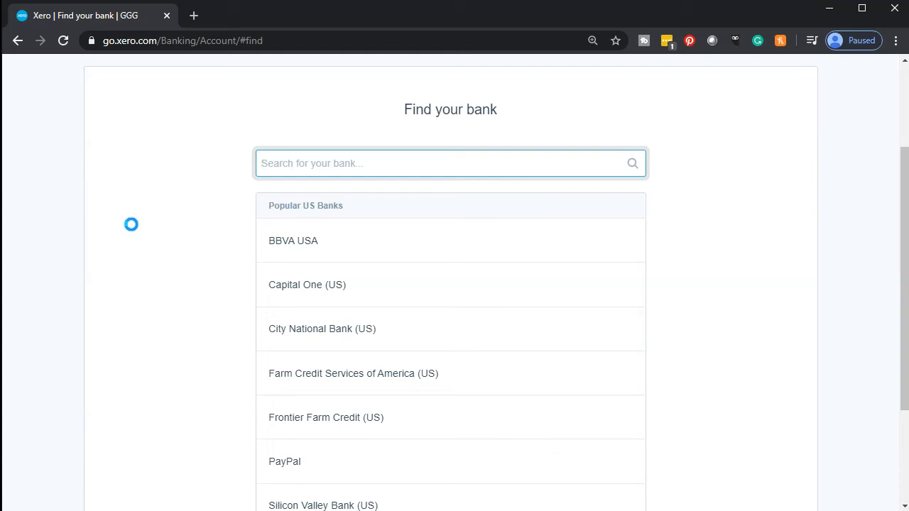
type("Amer")
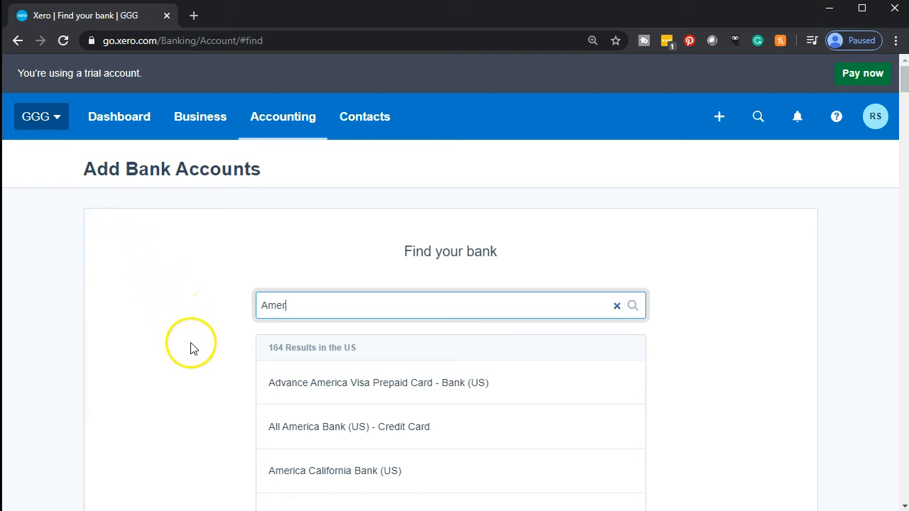
left_click(285, 431)
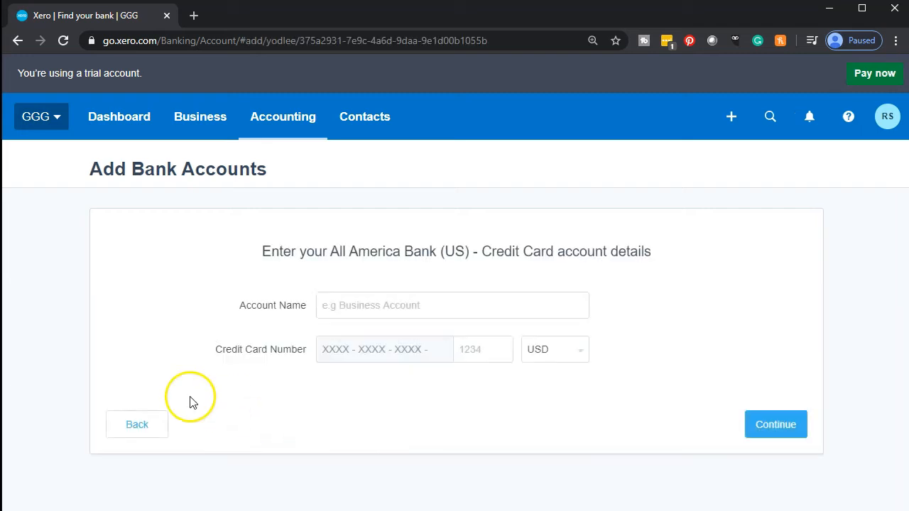
Name the account "Credit Cart American Express", enter the last four digits of the credit card number and continue to create it
left_click(376, 307)
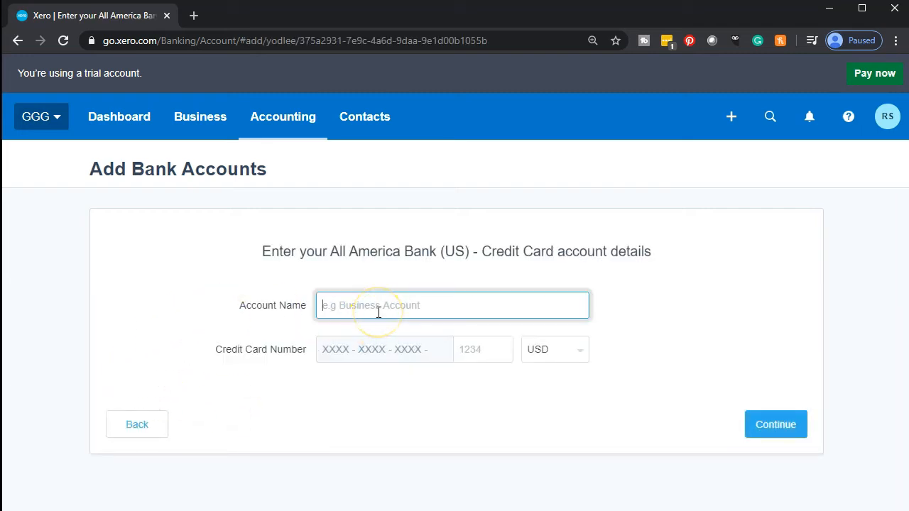
type("C")
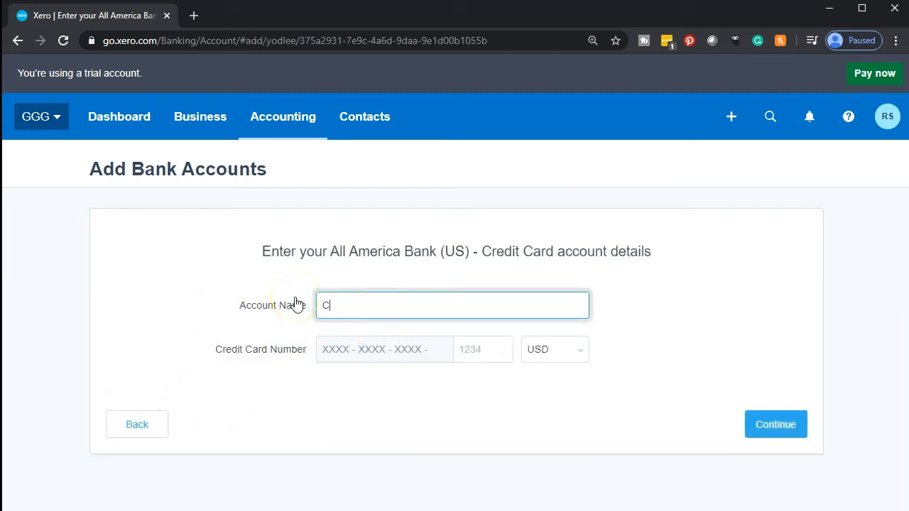
type("redit Cart American Express")
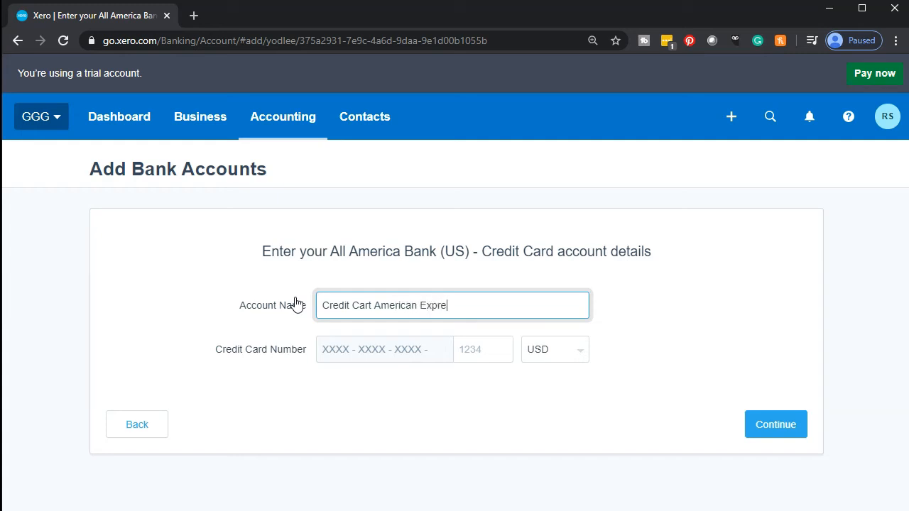
key("Tab")
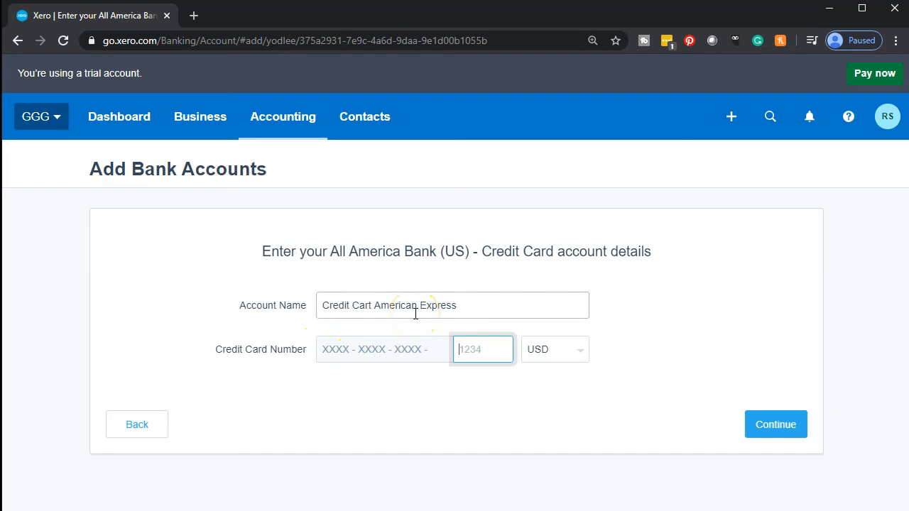
type("1234")
left_click(471, 416)
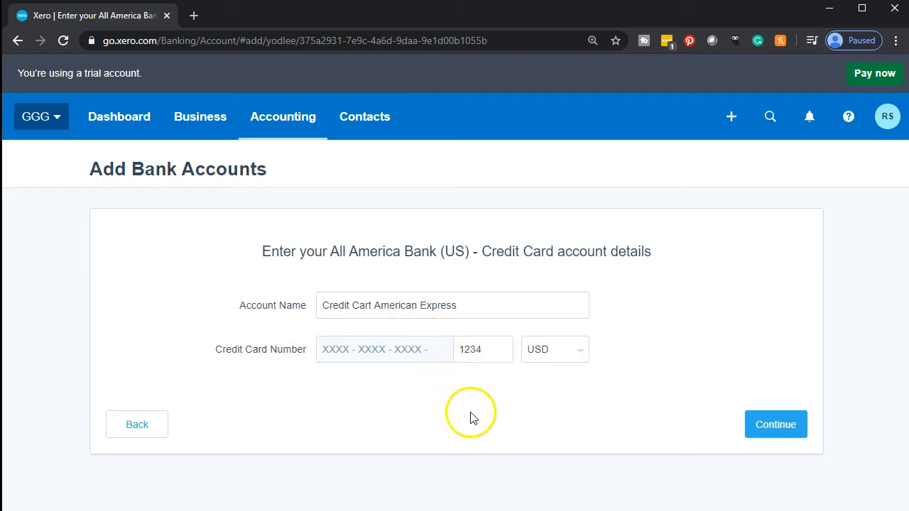
left_click(755, 427)
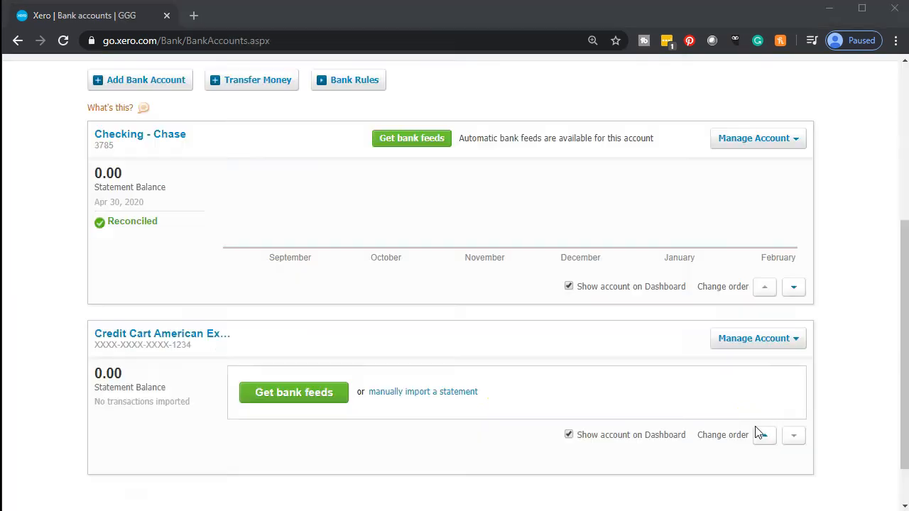
Edit the new credit card account's details, correcting its name to "Credit Card American Express", and save
scroll(21, 367, "down", 3)
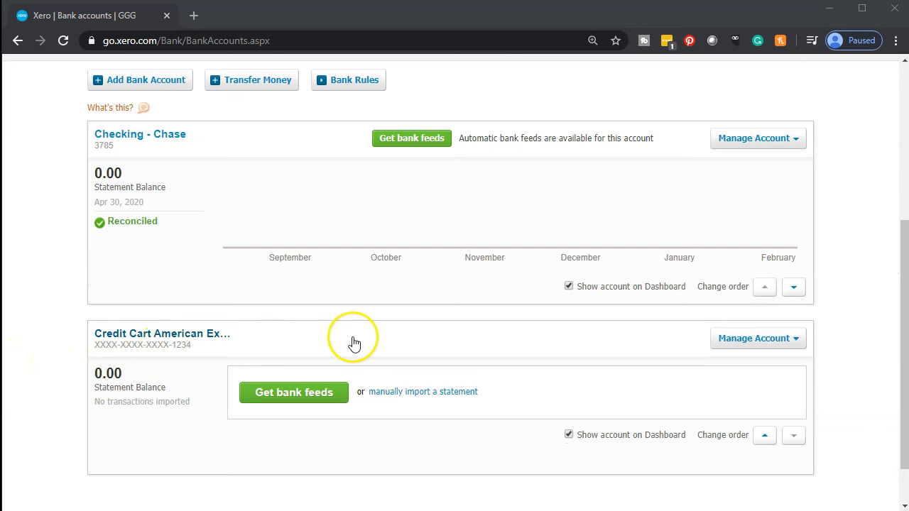
left_click(757, 339)
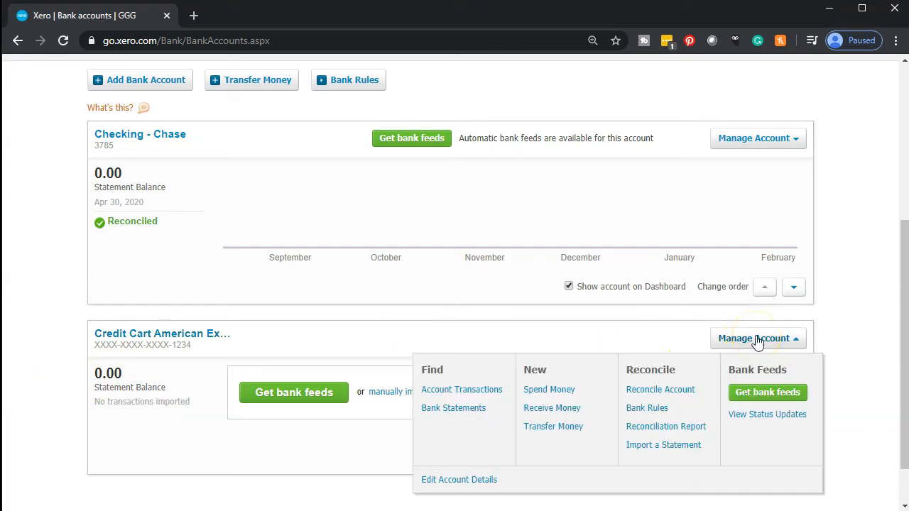
left_click(480, 480)
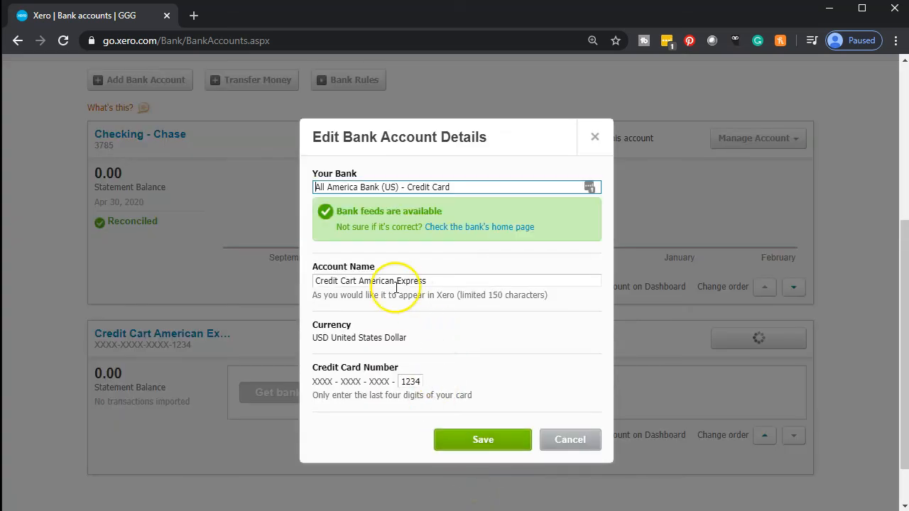
left_click(359, 281)
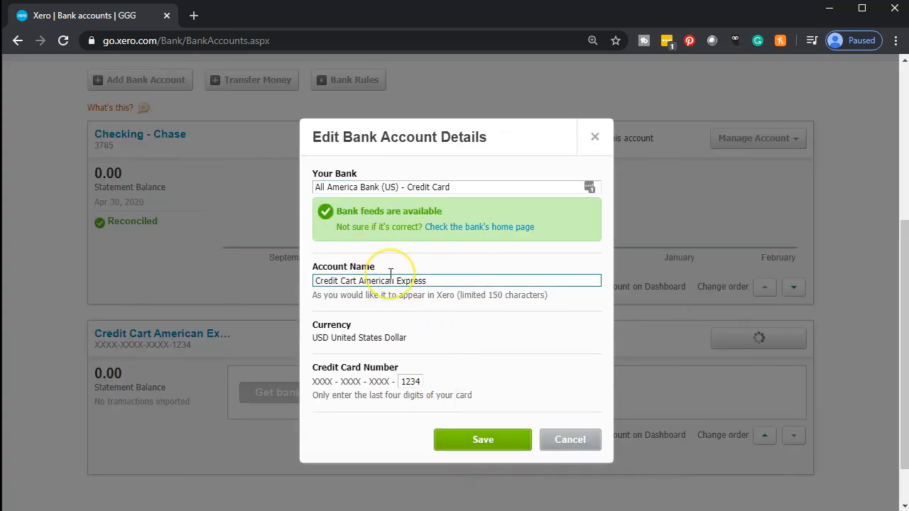
key("Left")
key("Left")
key("BackSpace")
type("d")
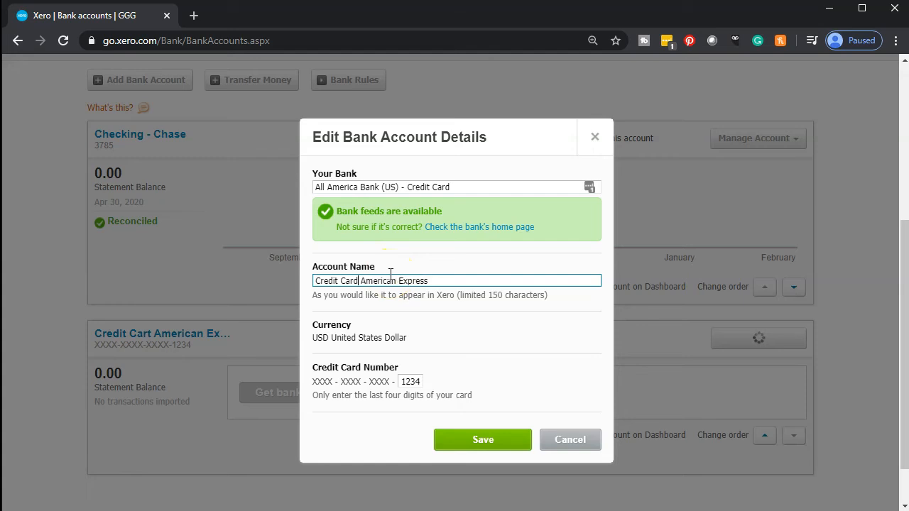
left_click(461, 441)
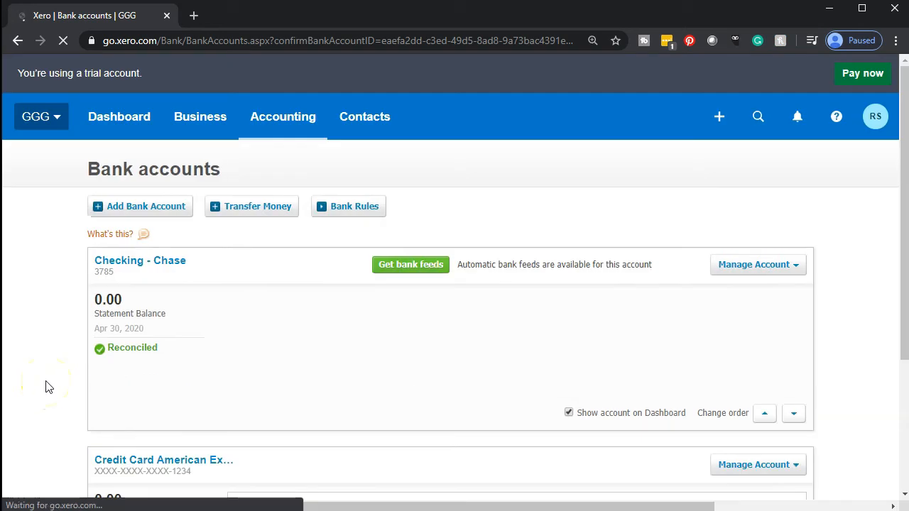
Check the renamed credit card on the bank accounts page, then return to the chart of accounts to view its entry
scroll(71, 355, "down", 2)
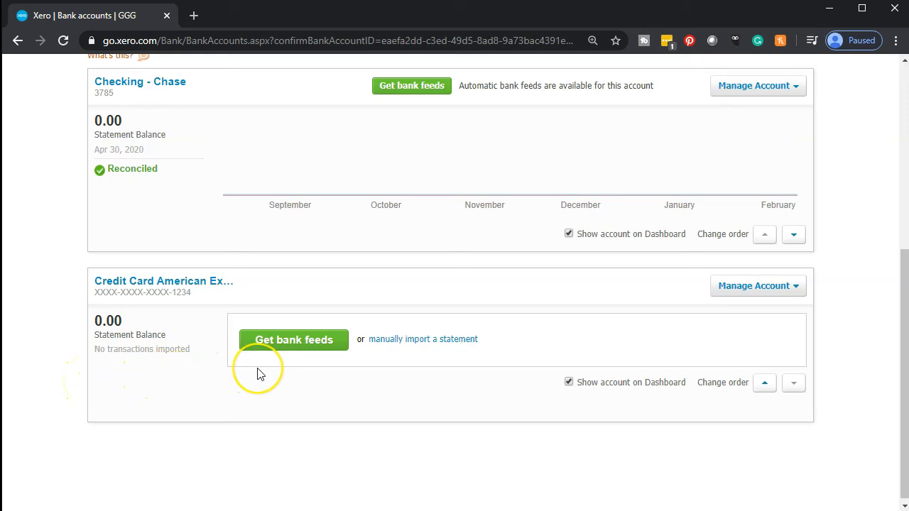
scroll(257, 374, "up", 5)
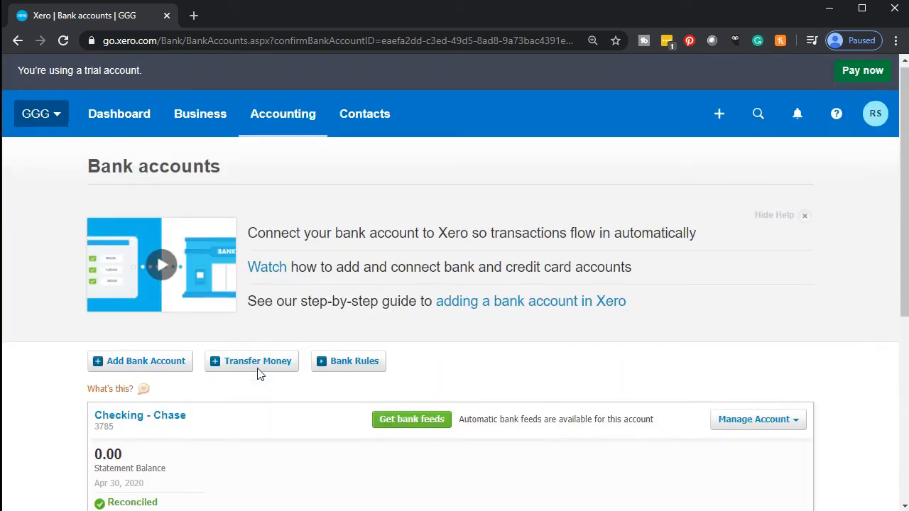
left_click(284, 116)
scroll(306, 312, "down", 1)
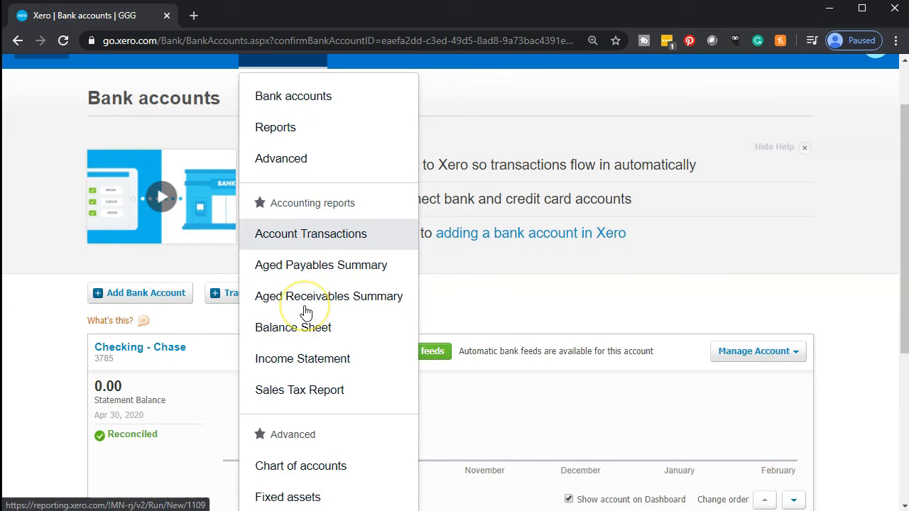
left_click(317, 468)
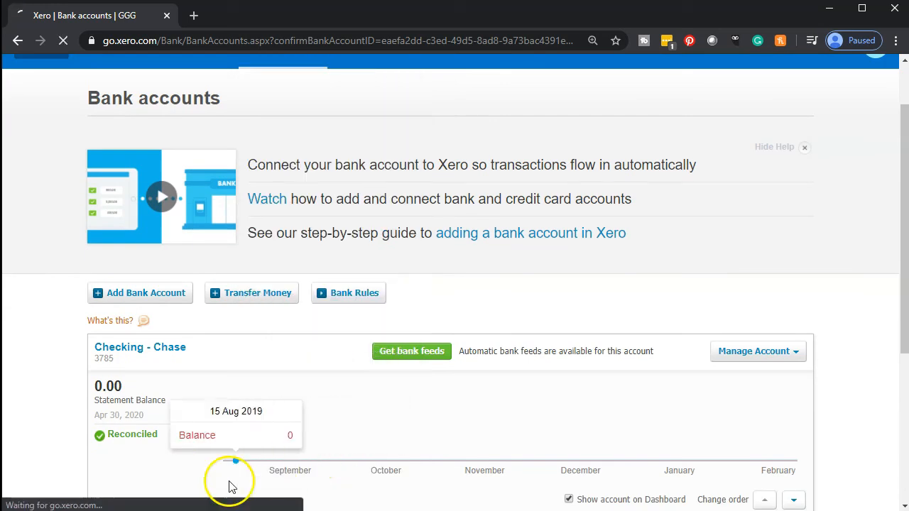
scroll(46, 376, "down", 1)
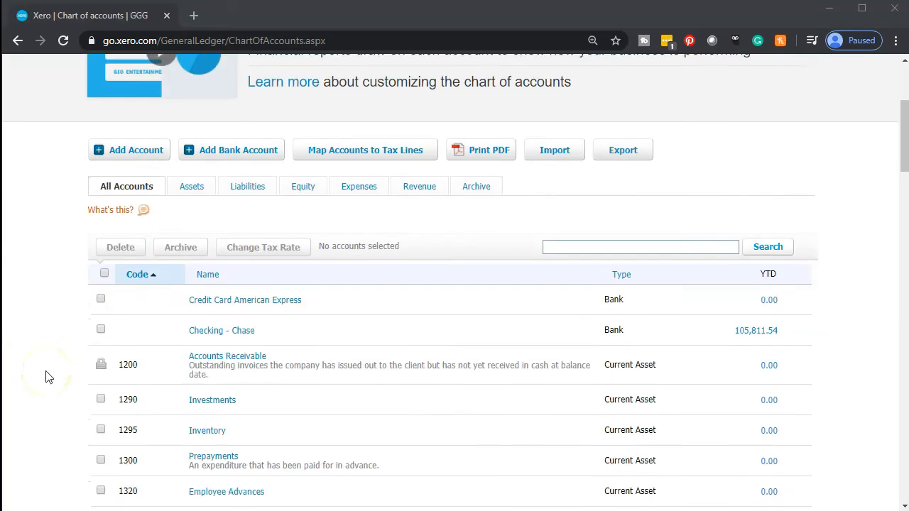